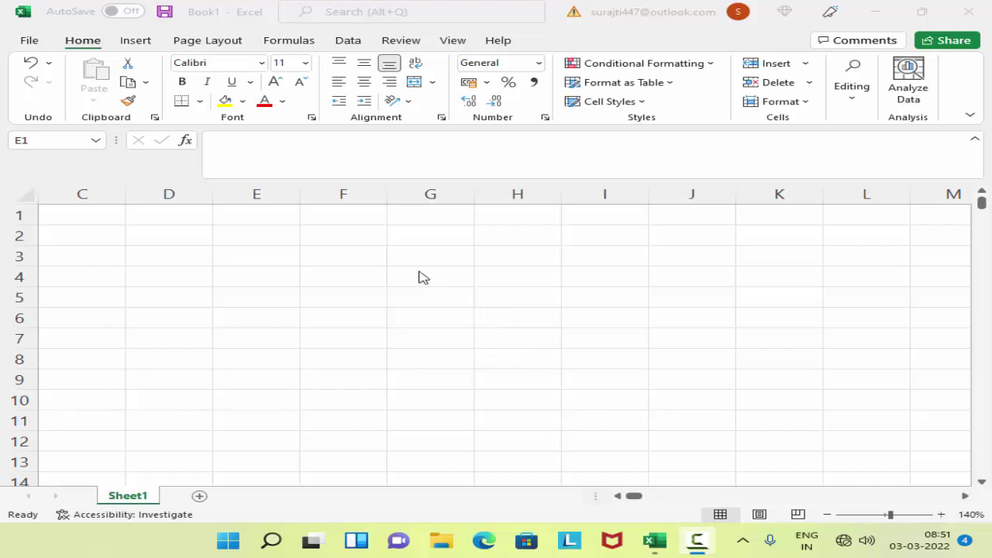
Step: Enter 1 and 2 in F3:F4, drag-fill the pattern down column F, then clear it
click(353, 253)
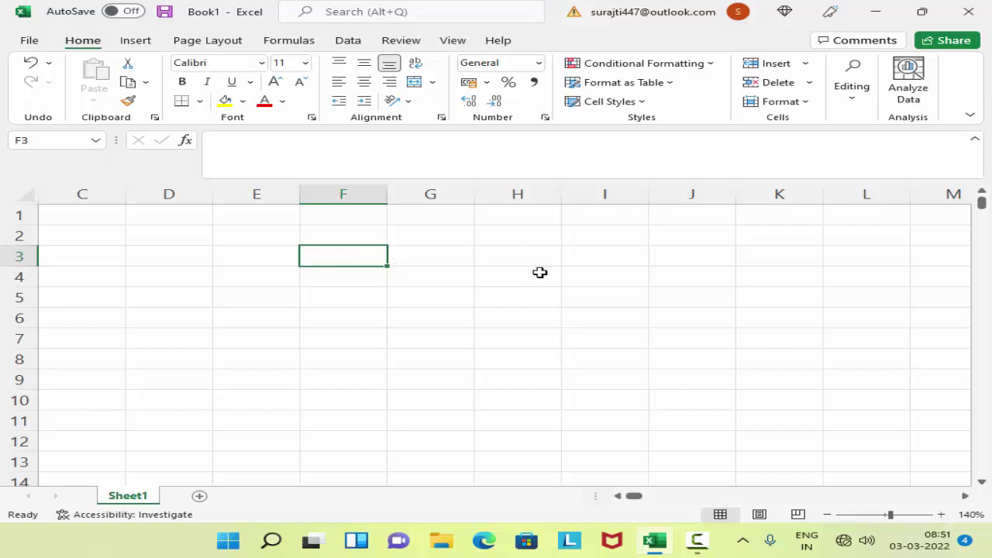
click(443, 257)
click(340, 258)
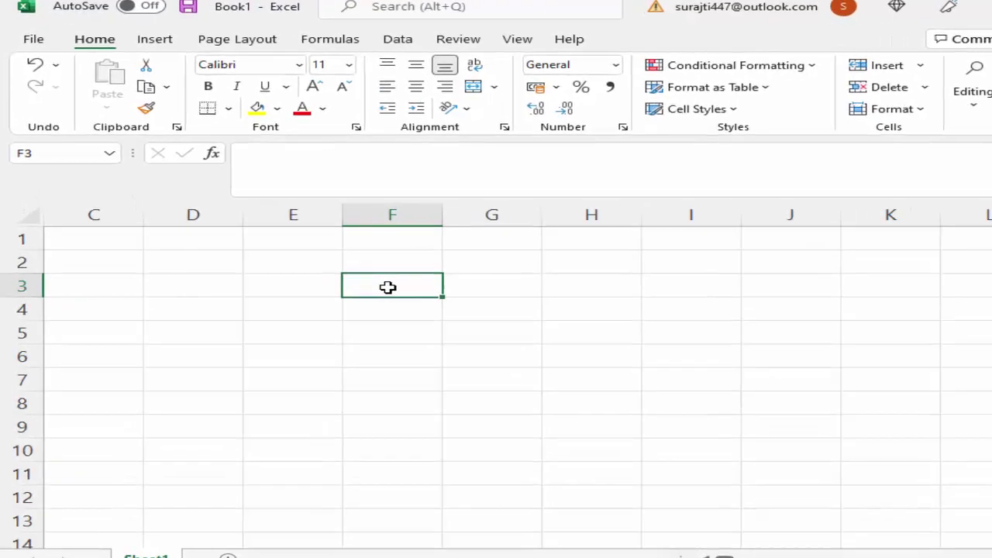
text(1)
key(Return)
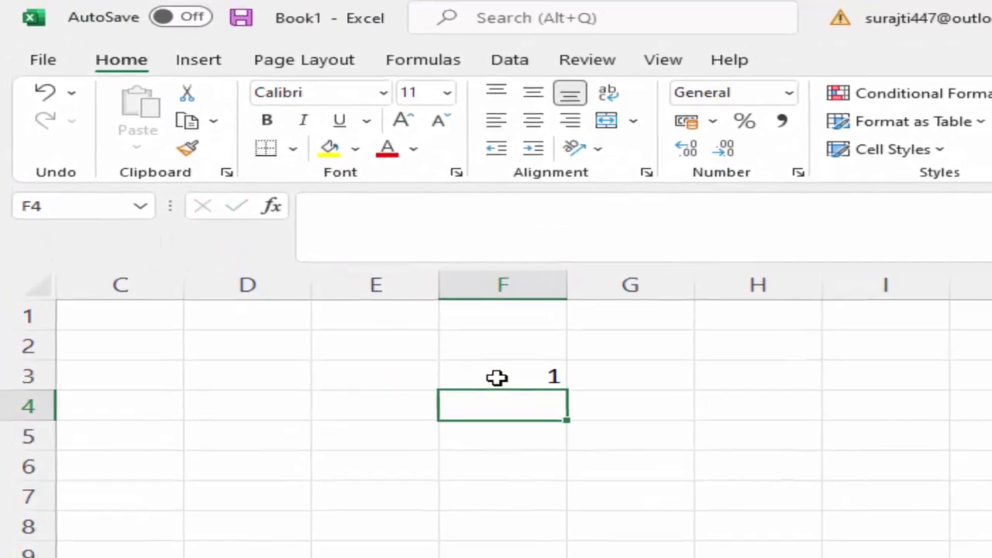
text(2)
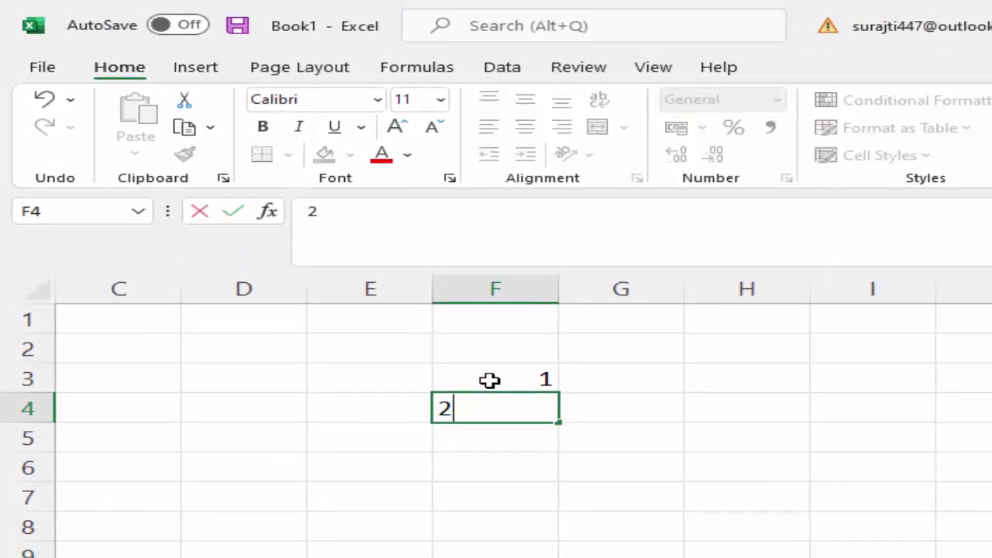
mouse_move(490, 380)
mouse_down()
mouse_move(552, 416)
mouse_move(557, 432)
mouse_up()
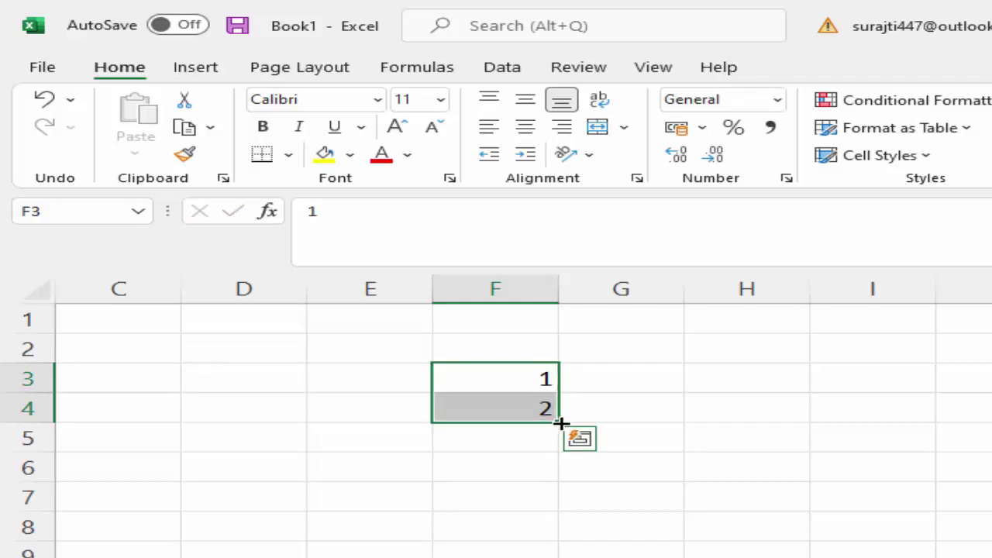
mouse_move(557, 431)
mouse_down()
mouse_move(539, 494)
mouse_move(539, 557)
mouse_move(546, 535)
mouse_up()
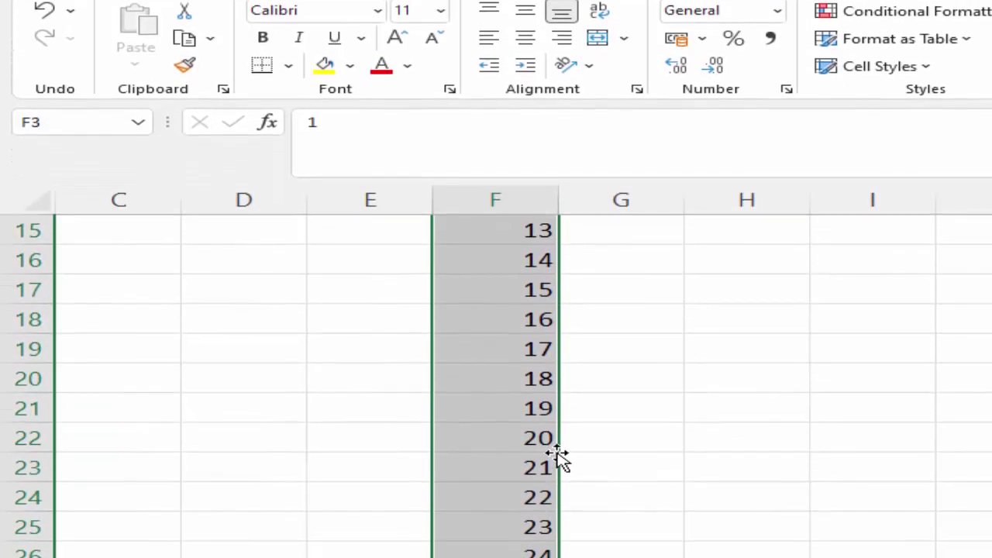
scroll(558, 378, up, 2)
scroll(558, 378, up, 3)
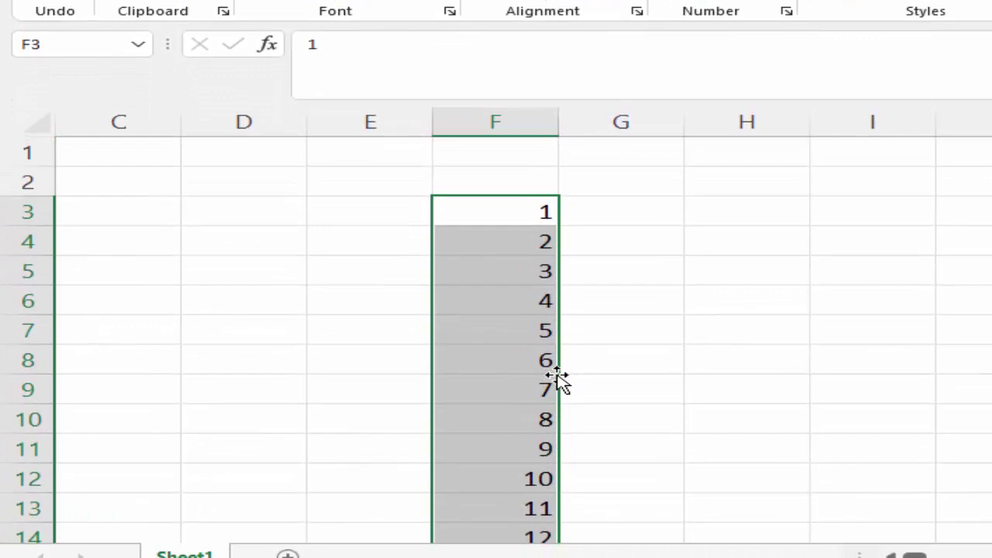
key(Delete)
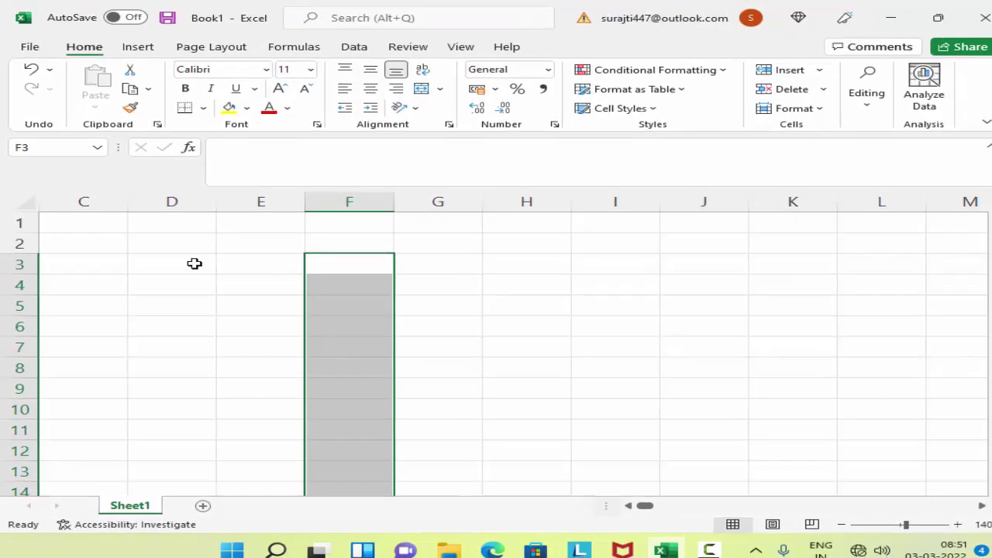
Step: Enter 1 and 2 in D3:E3, drag-fill the pattern across row 3, then clear it
click(189, 261)
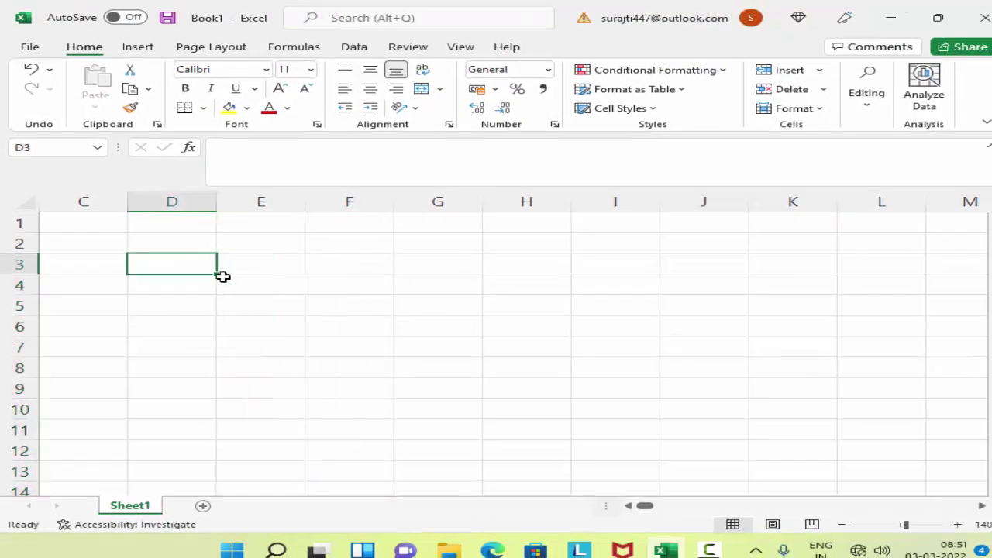
text(1)
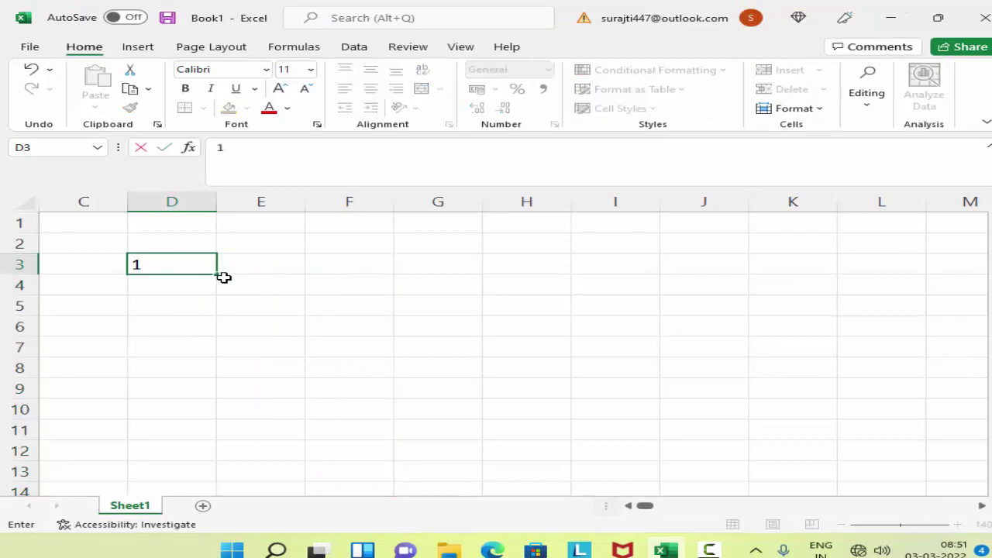
key(Tab)
text(2)
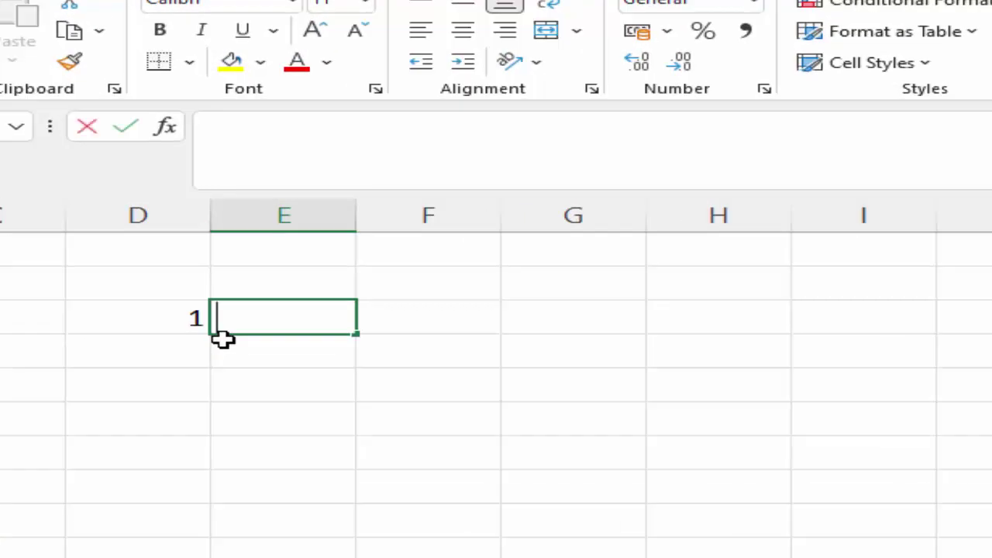
drag(155, 319, 250, 311)
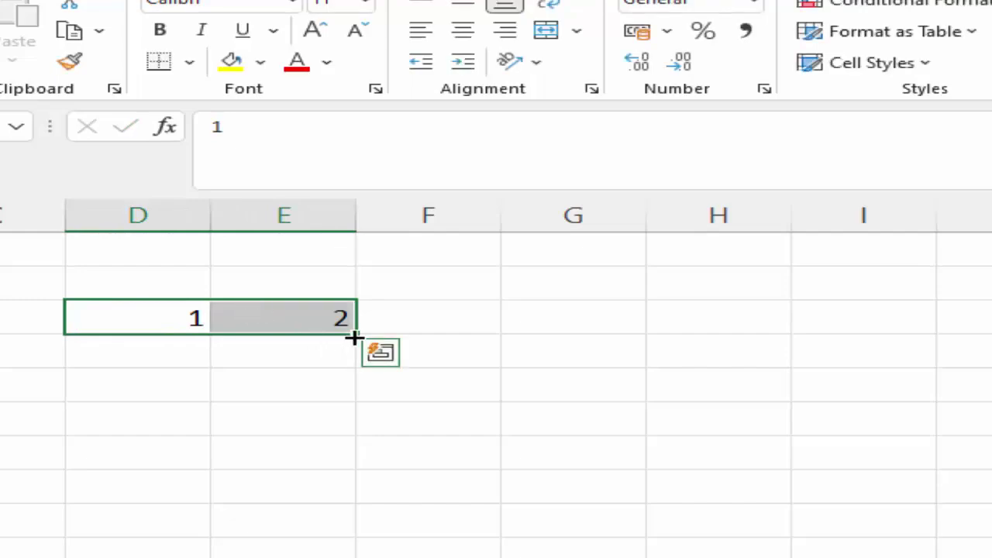
mouse_move(357, 336)
mouse_down()
mouse_move(923, 299)
mouse_move(901, 274)
mouse_up()
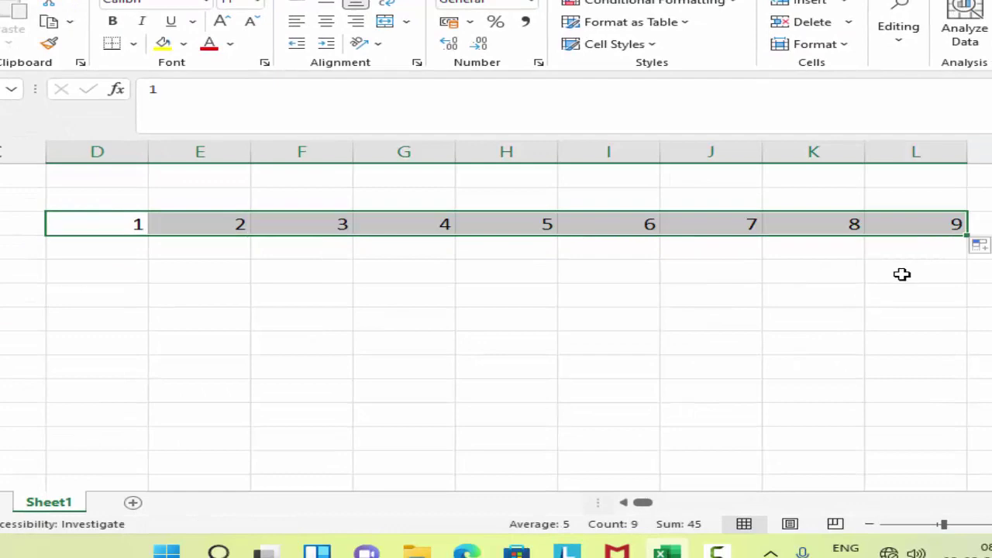
key(Delete)
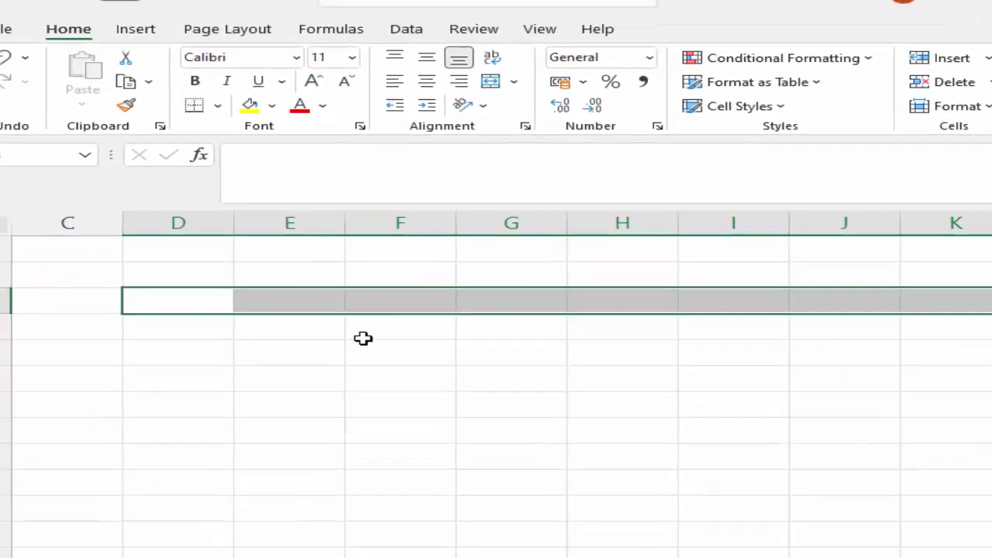
Step: Enter the starting value 1 in cell E3 and keep E3 selected
click(268, 256)
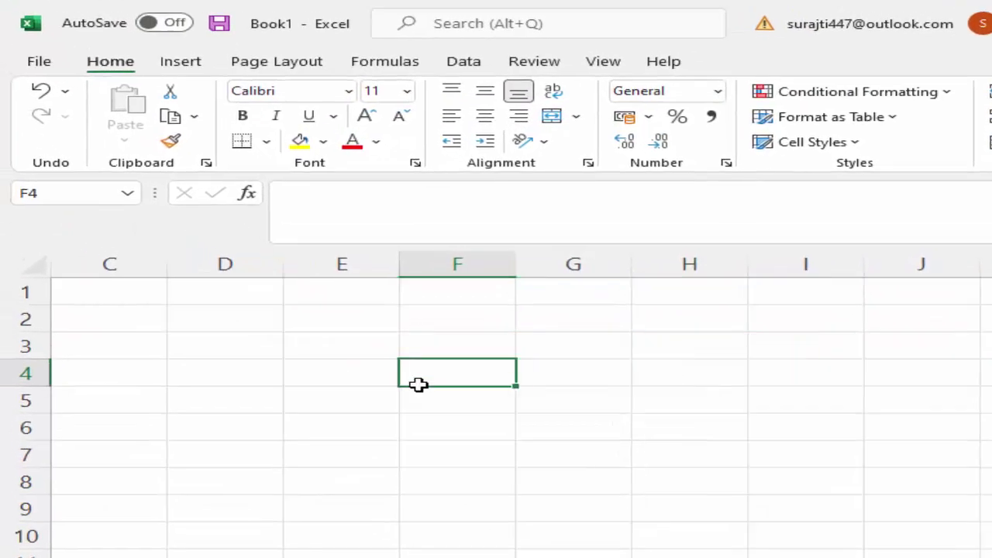
click(327, 349)
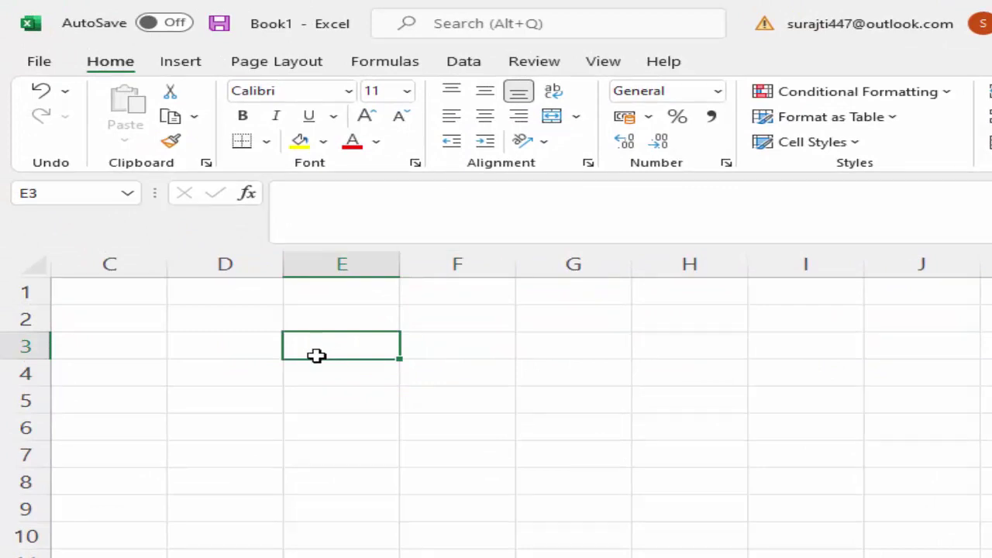
text(1)
click(333, 391)
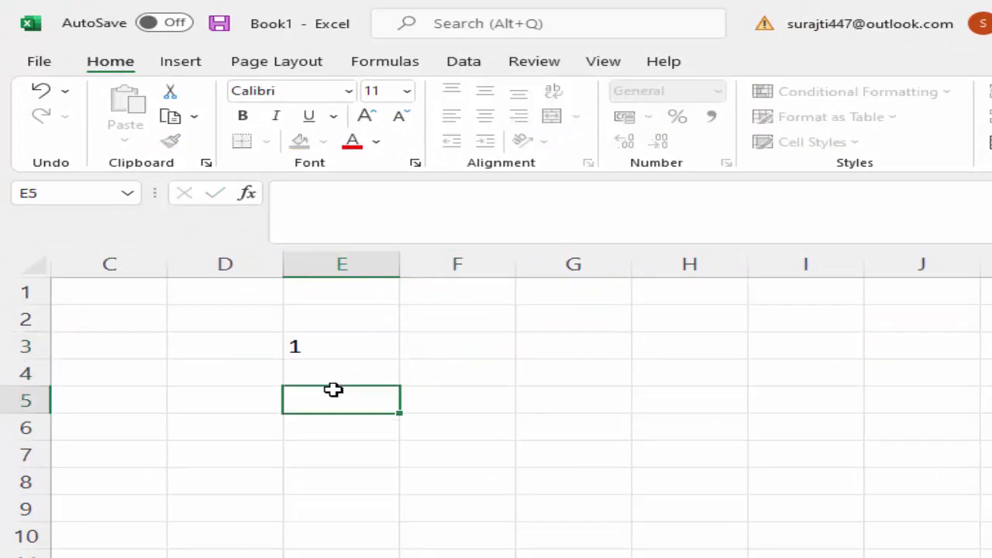
click(338, 349)
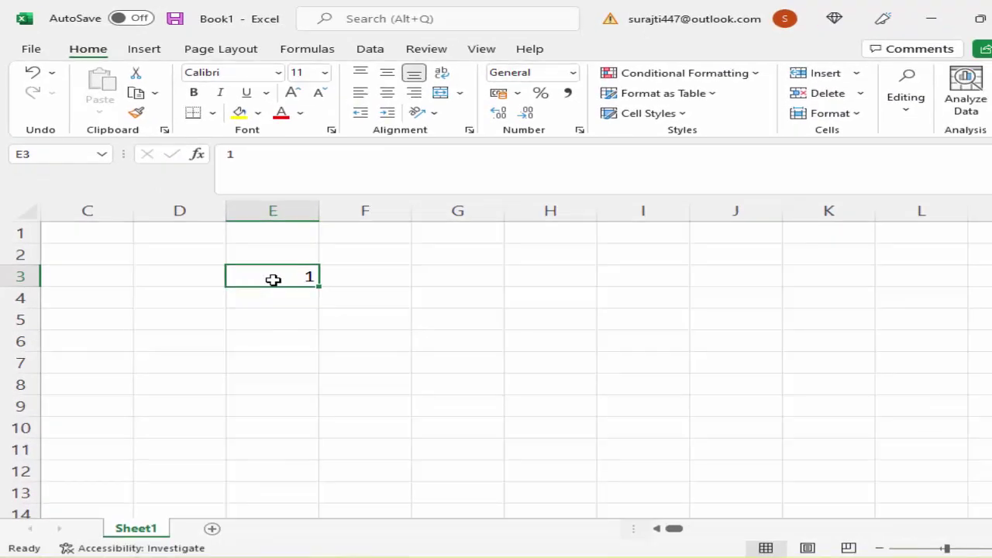
Step: Fill a linear Columns series from E3 with step 1 and stop value 7000
key(alt)
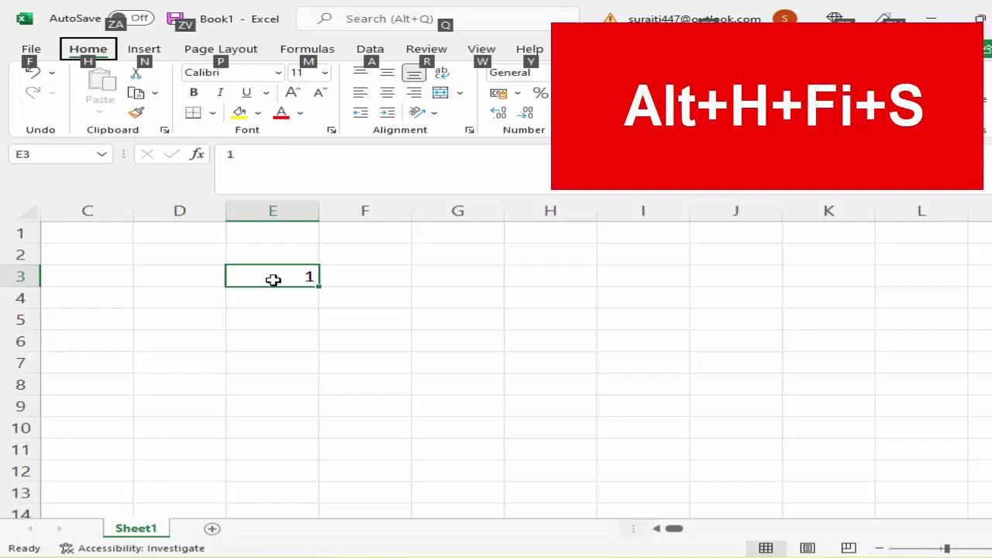
key(h)
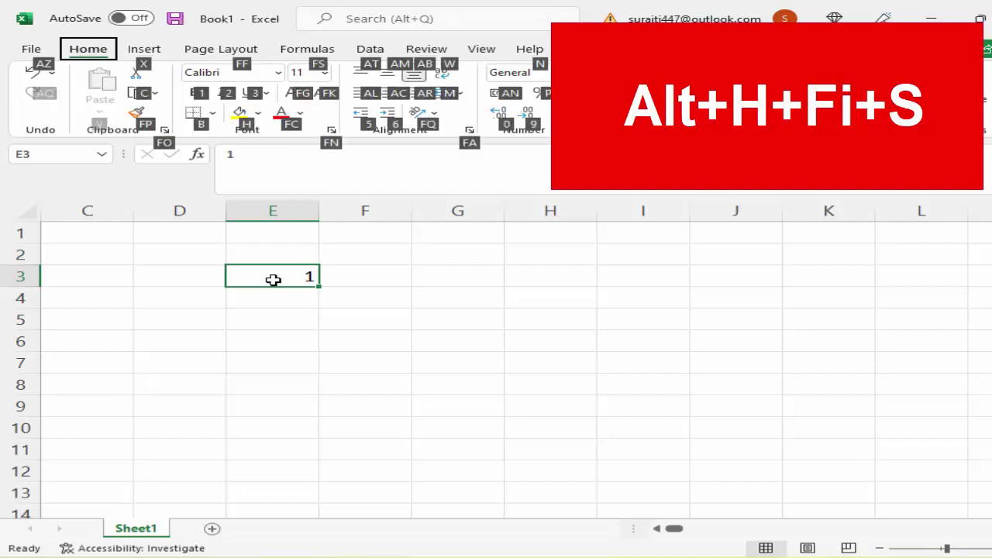
key(f)
key(i)
key(s)
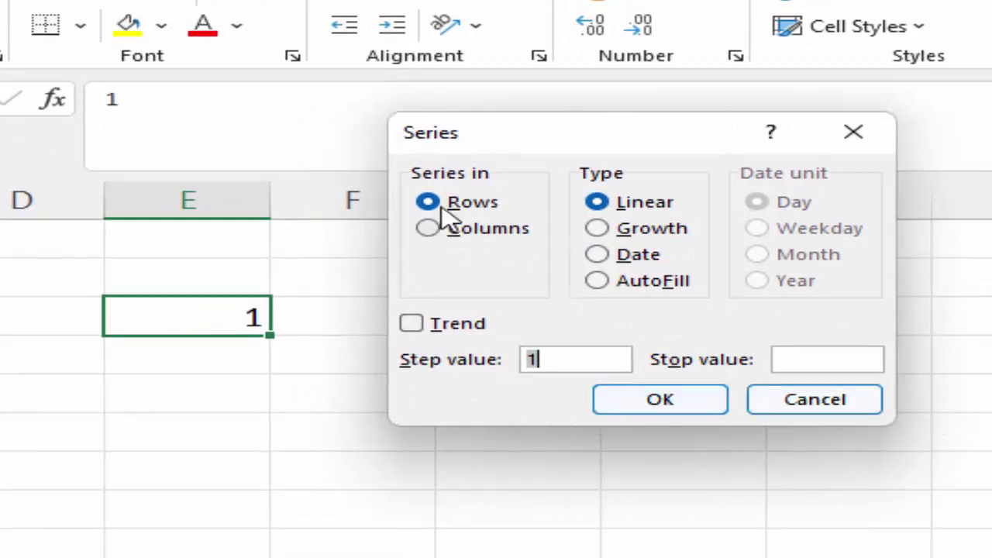
click(436, 235)
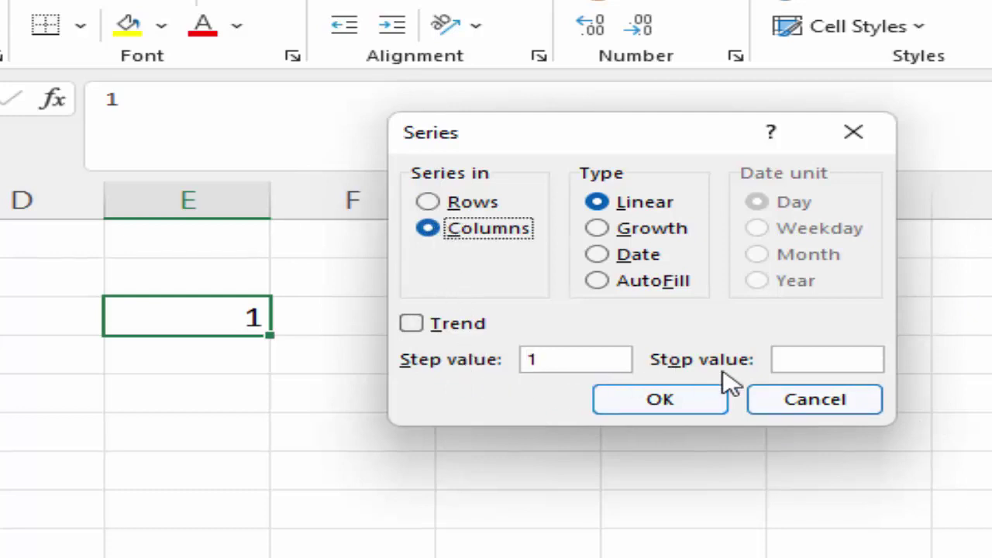
click(820, 365)
text(7)
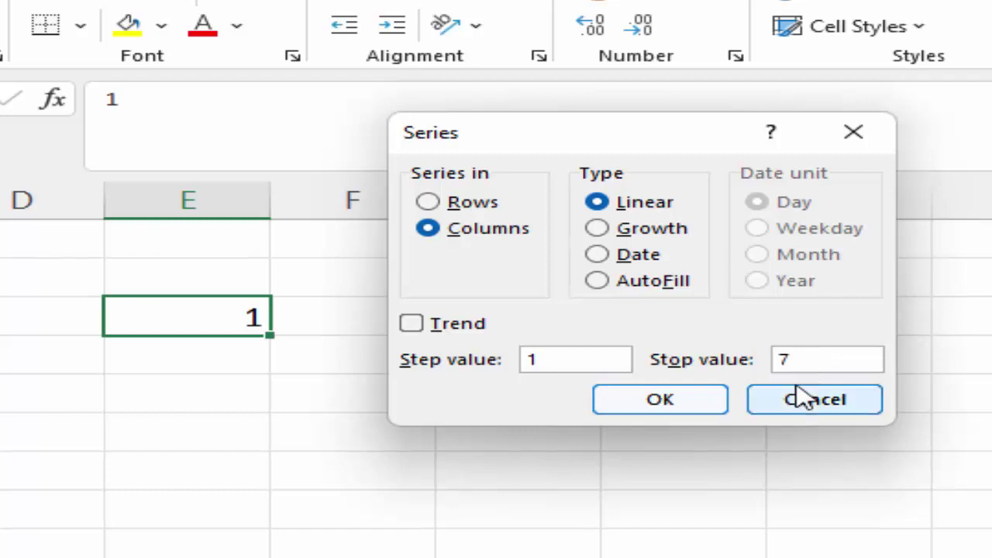
text(000)
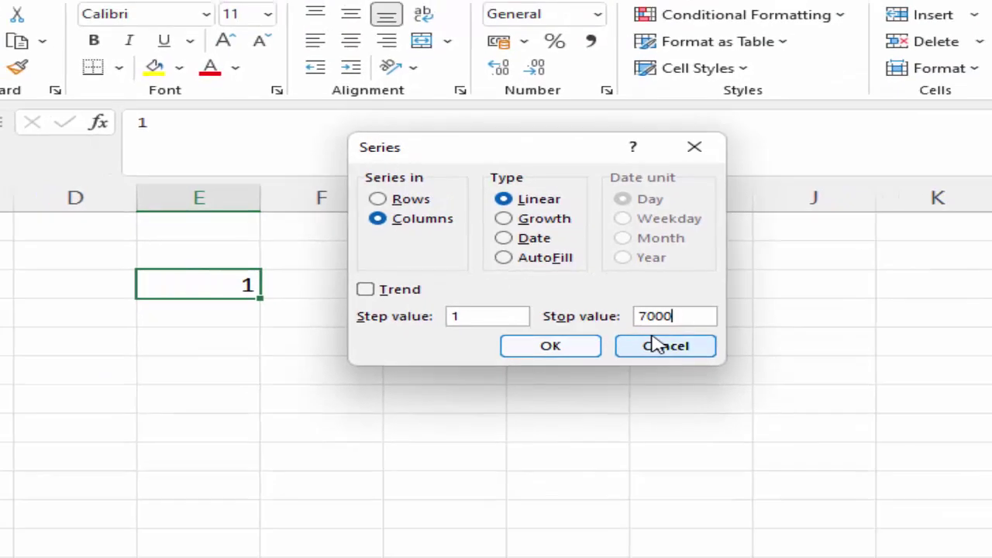
key(Return)
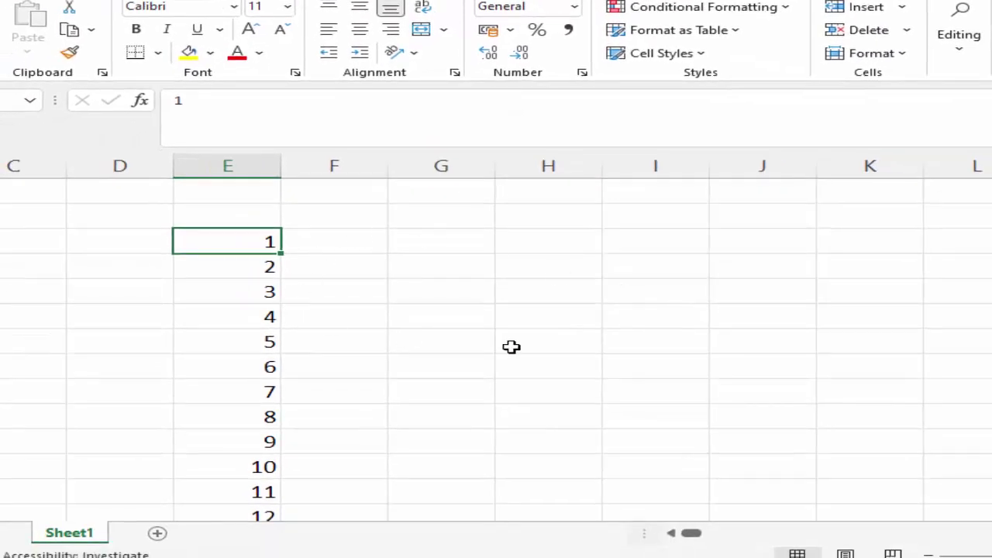
scroll(496, 349, down, 10)
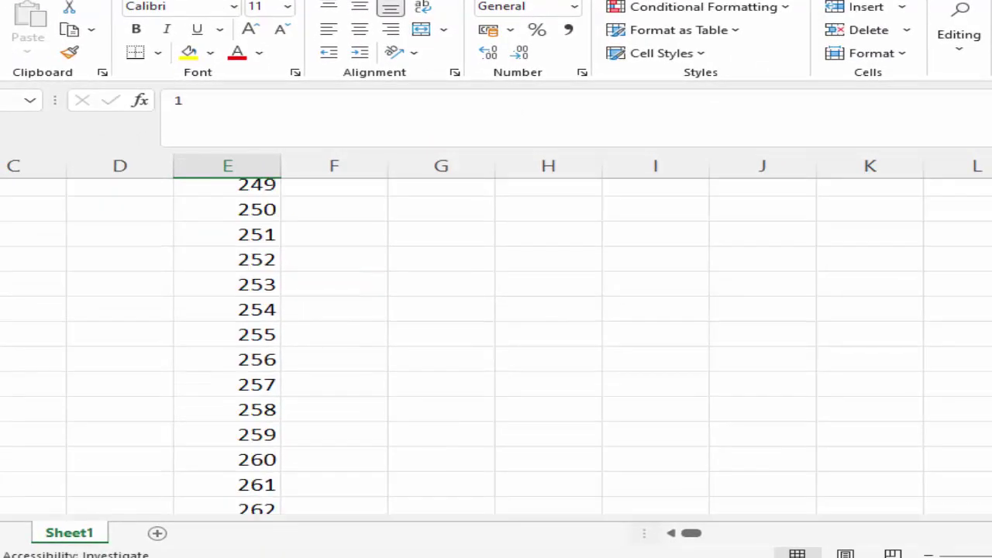
scroll(497, 349, down, 20)
scroll(496, 349, down, 20)
scroll(496, 349, down, 20)
scroll(497, 349, down, 20)
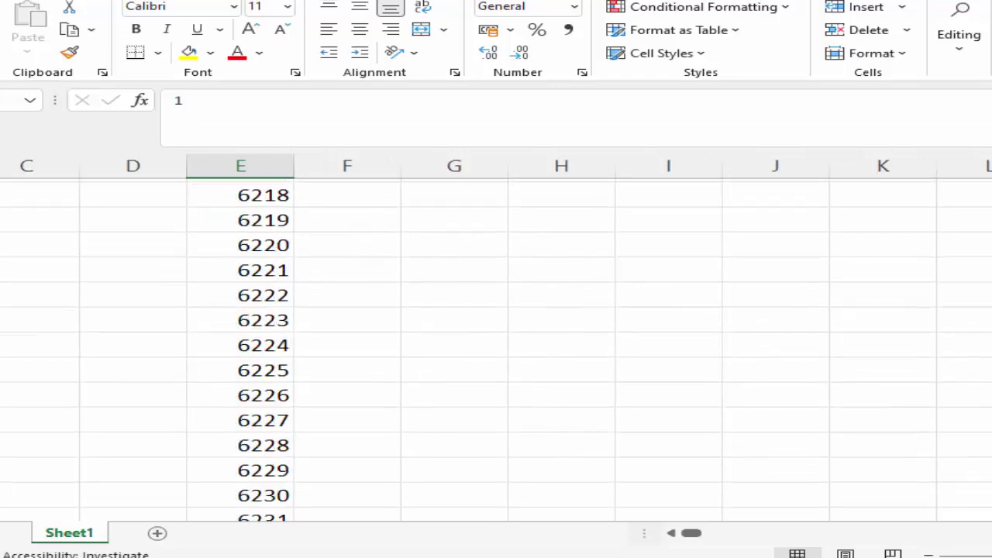
scroll(497, 349, down, 20)
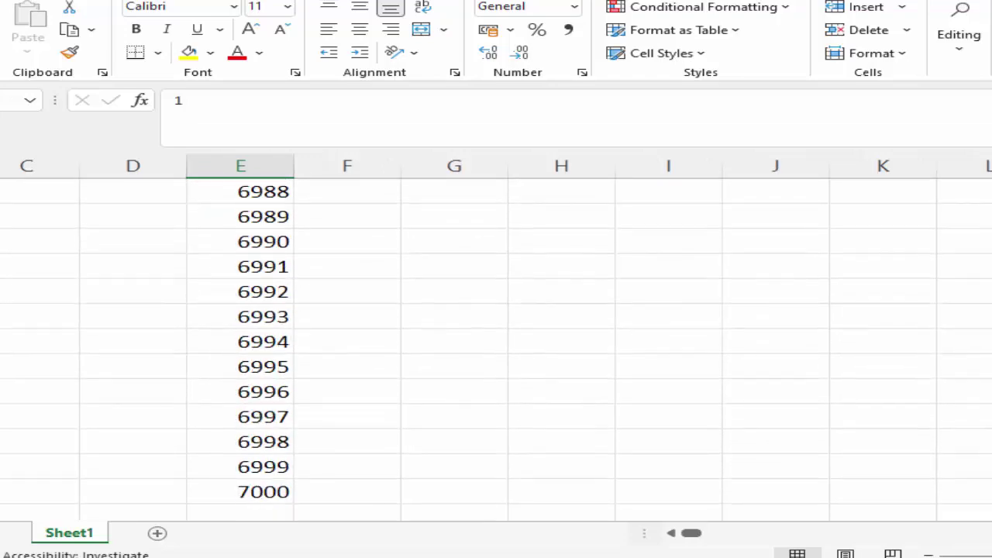
scroll(988, 193, up, 20)
scroll(987, 193, up, 20)
scroll(981, 155, up, 10)
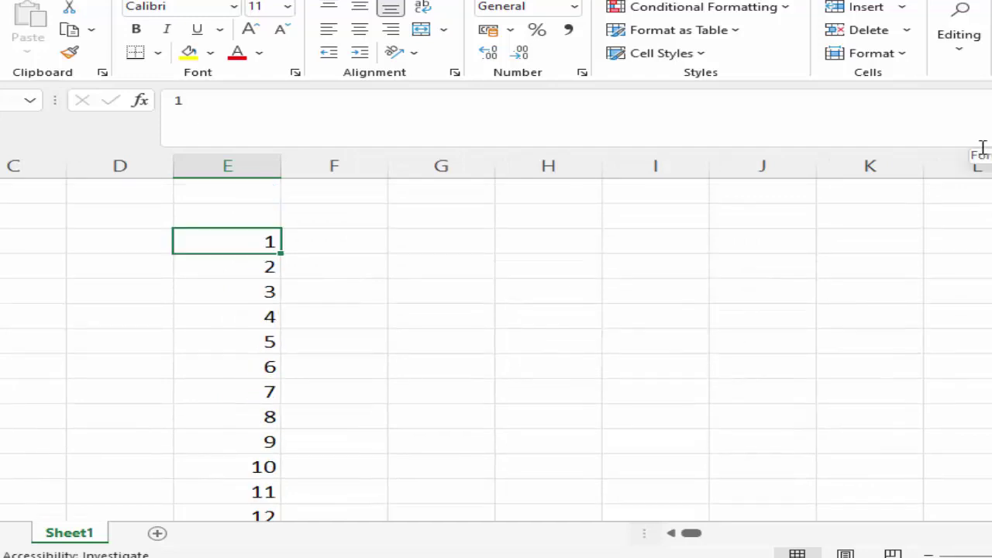
key(ctrl+shift+Down)
Step: Clear the 1–7000 column and enter the starting value 1 in D3
key(Delete)
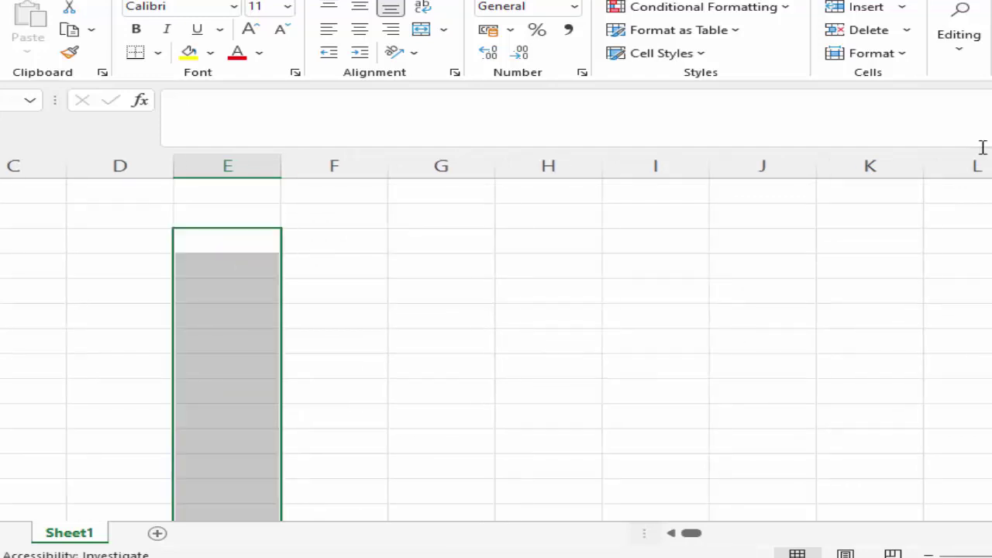
click(106, 236)
text(1)
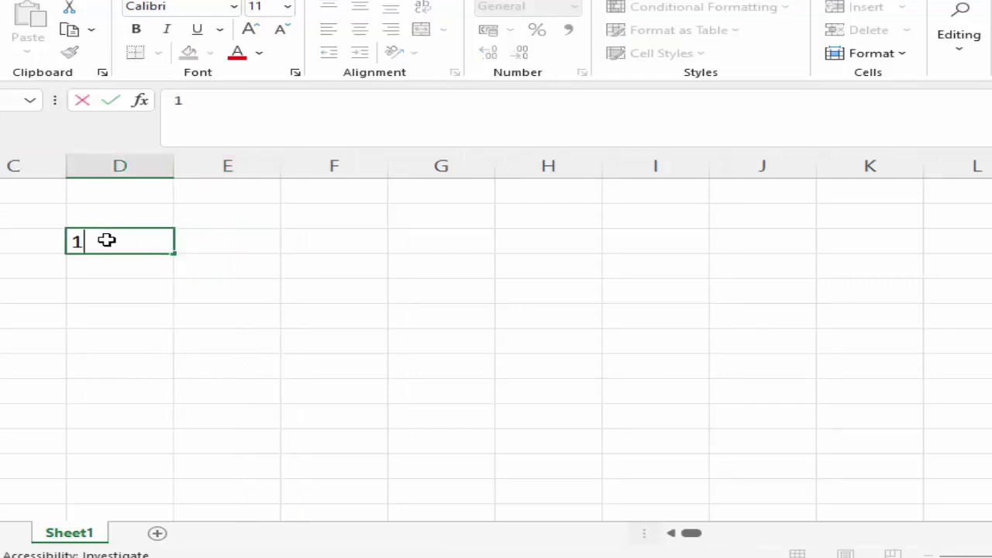
click(112, 281)
click(124, 246)
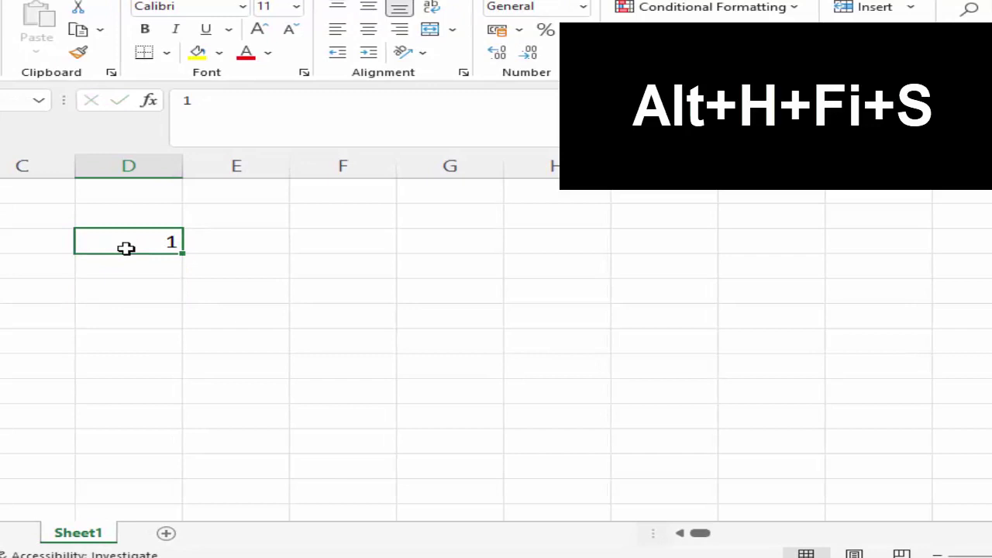
Step: Fill a Rows series from D3 with step 1 up to stop value 150
key(alt+h)
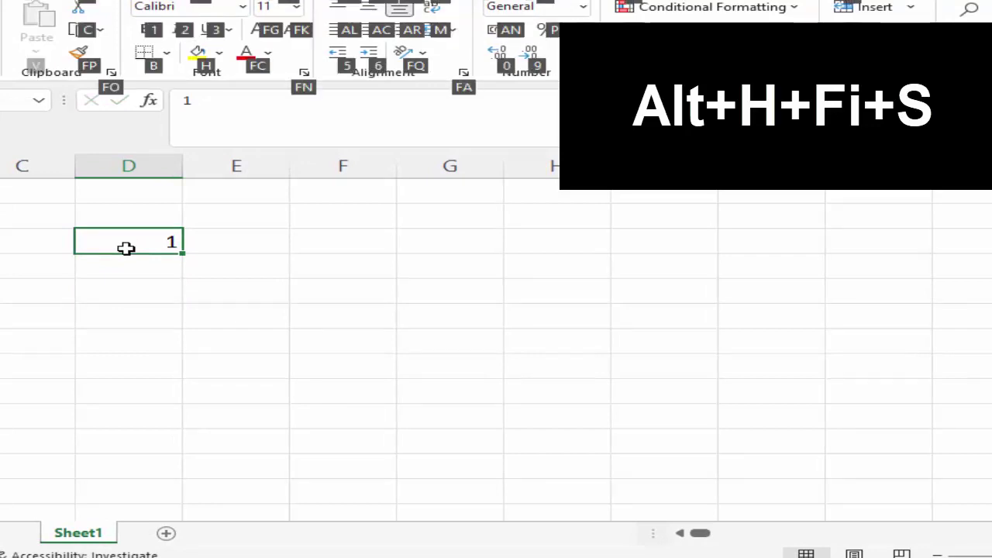
key(f)
key(i)
key(s)
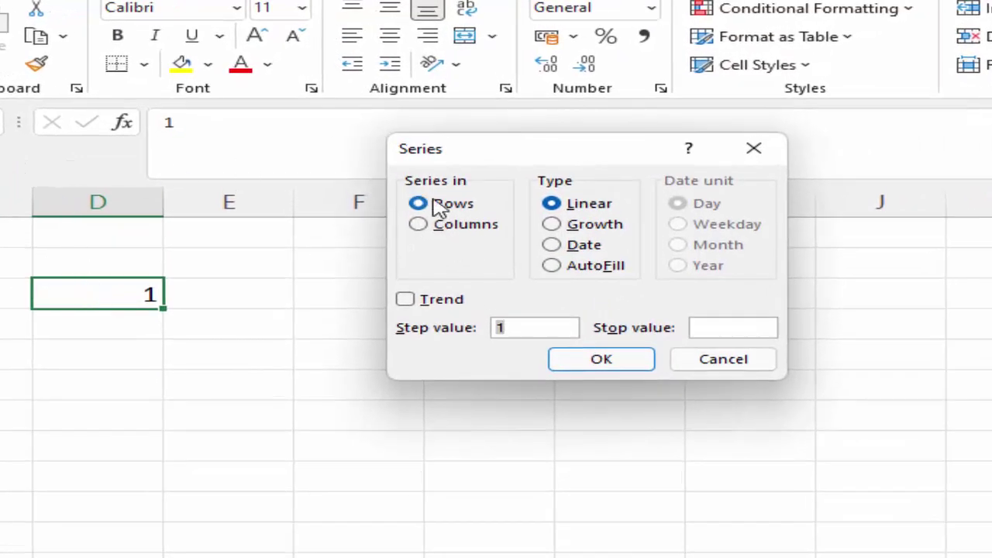
click(704, 327)
text(150)
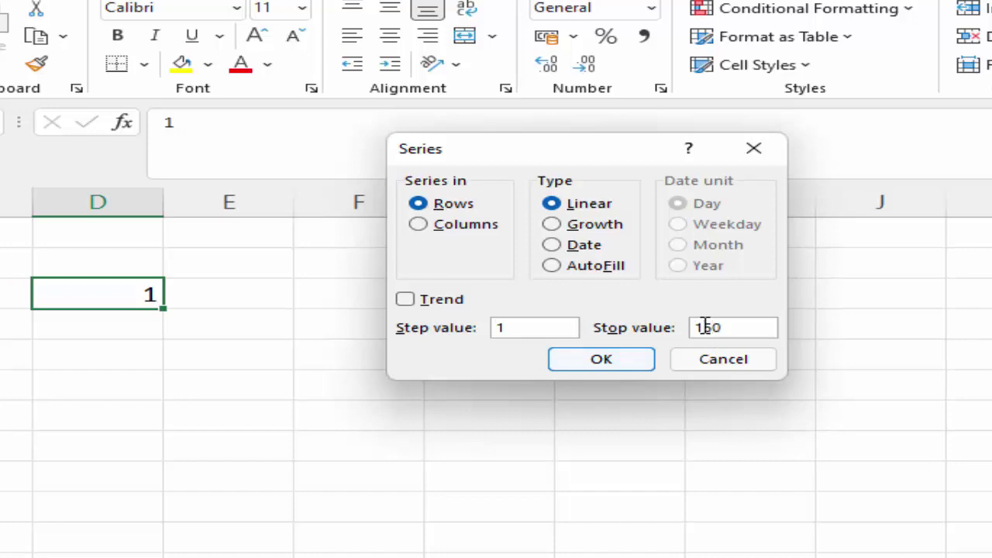
key(Return)
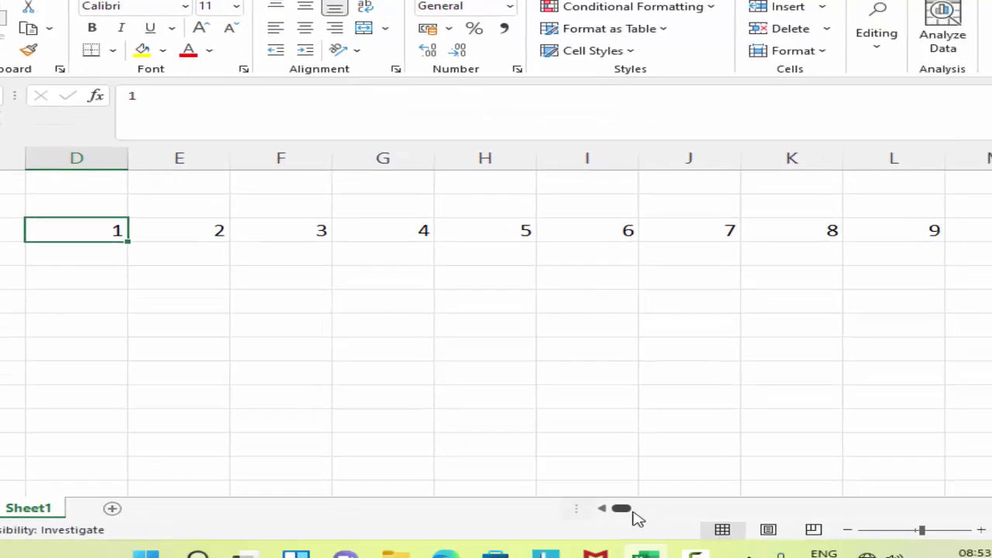
Step: Select the 1–150 row from D3 to EW3 and delete everything on the sheet
mouse_move(634, 512)
mouse_down()
mouse_move(628, 518)
mouse_move(651, 526)
mouse_move(644, 528)
mouse_up()
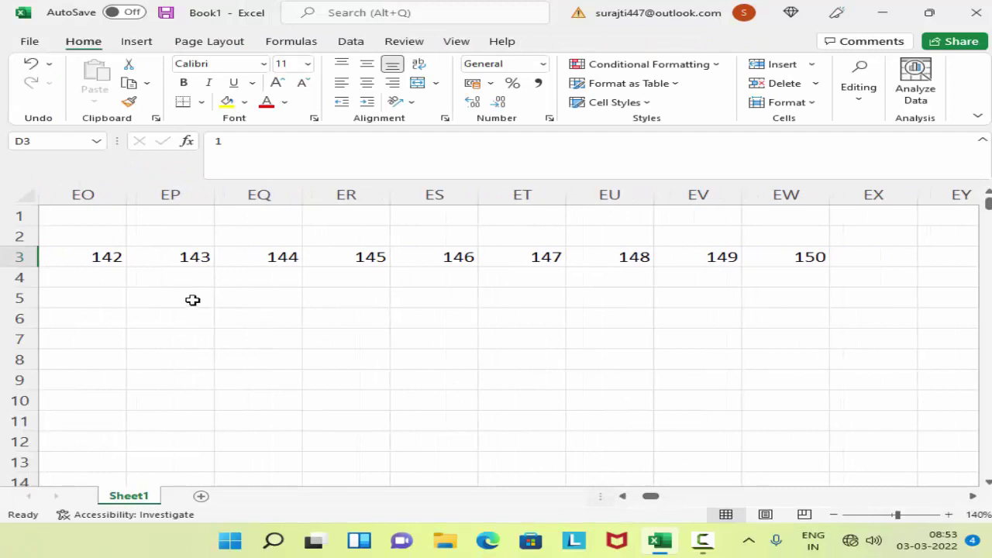
key(ctrl+shift+Right)
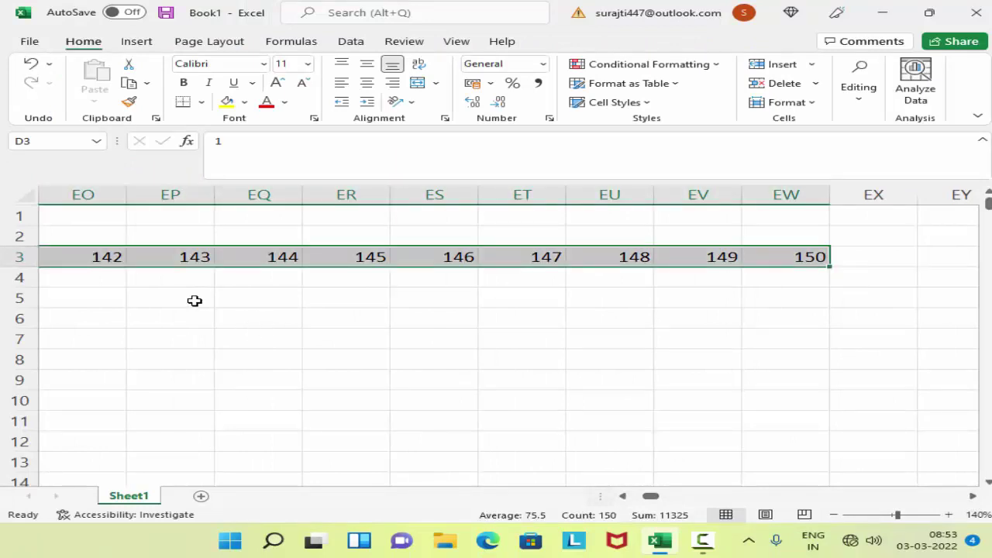
key(BackSpace)
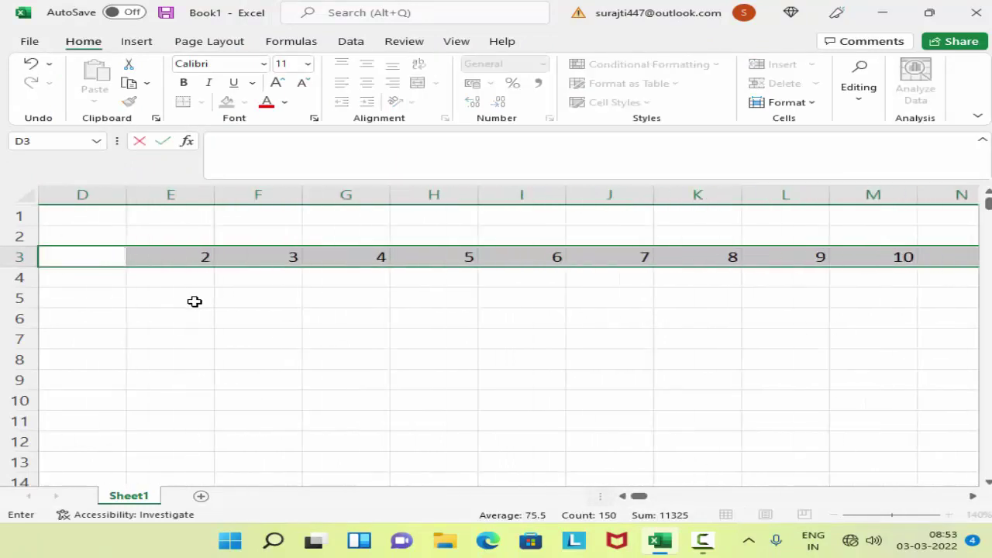
click(195, 302)
key(ctrl+a)
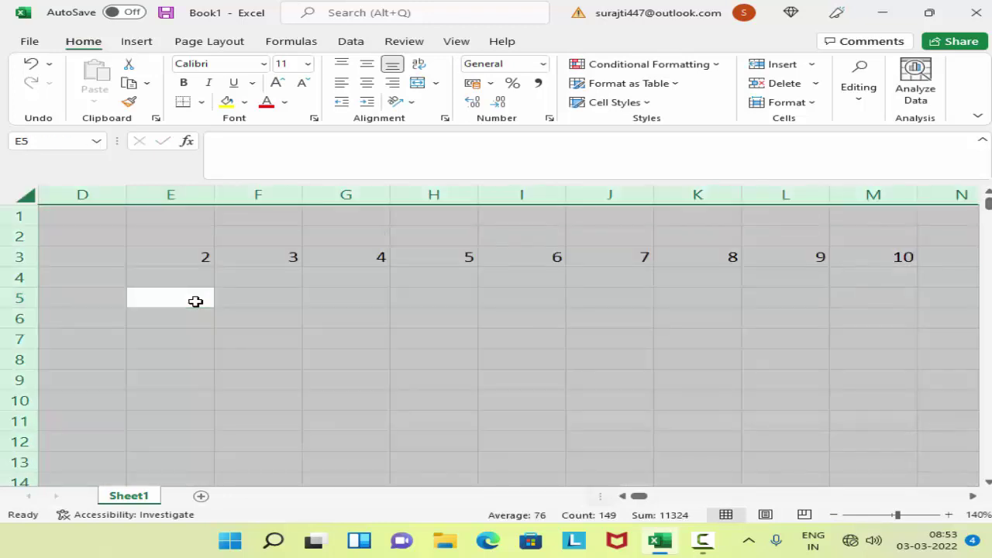
key(Delete)
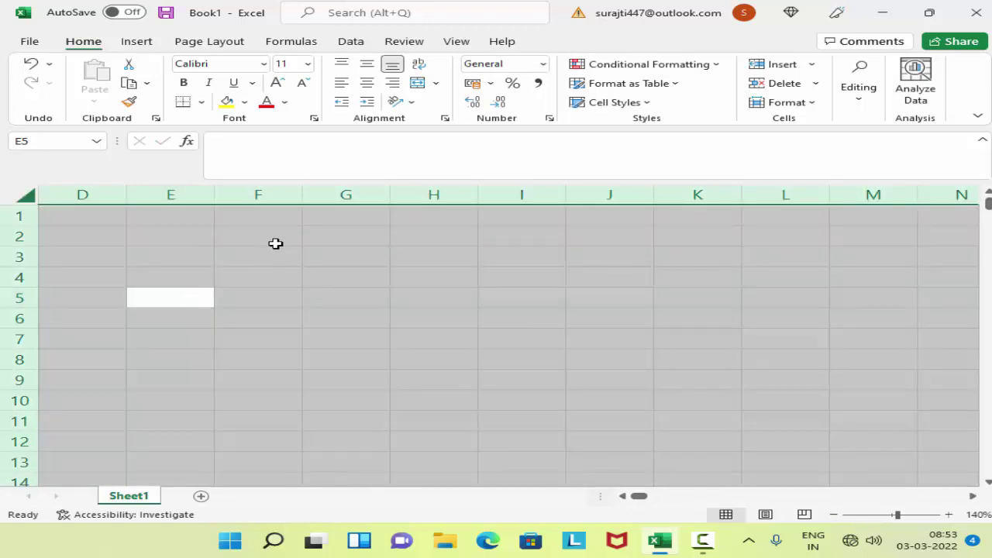
click(274, 242)
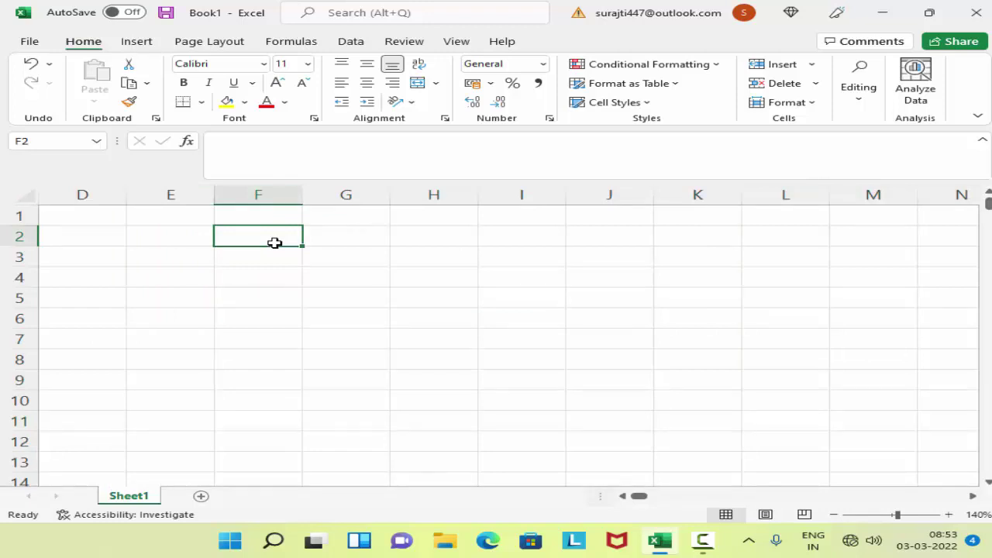
Step: Enter the starting value 50 in cell F2
text(50)
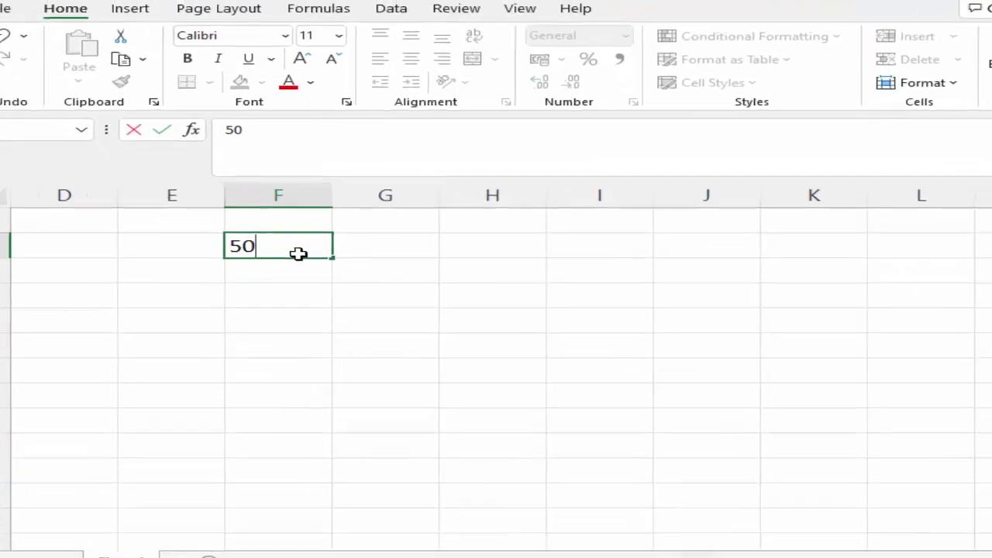
key(Return)
click(340, 271)
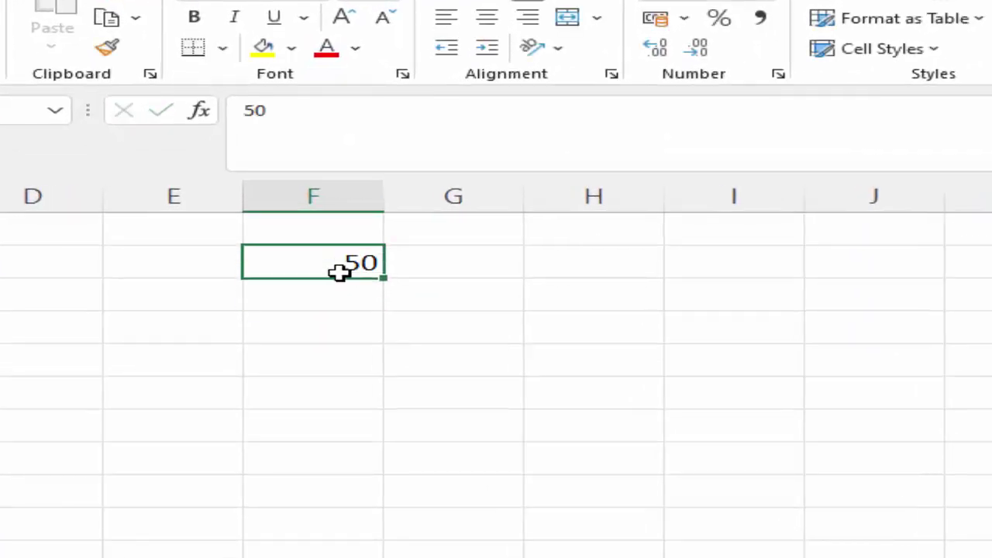
Step: Fill a linear Rows series from 50 with step value 50 and stop value 2000
key(alt+h)
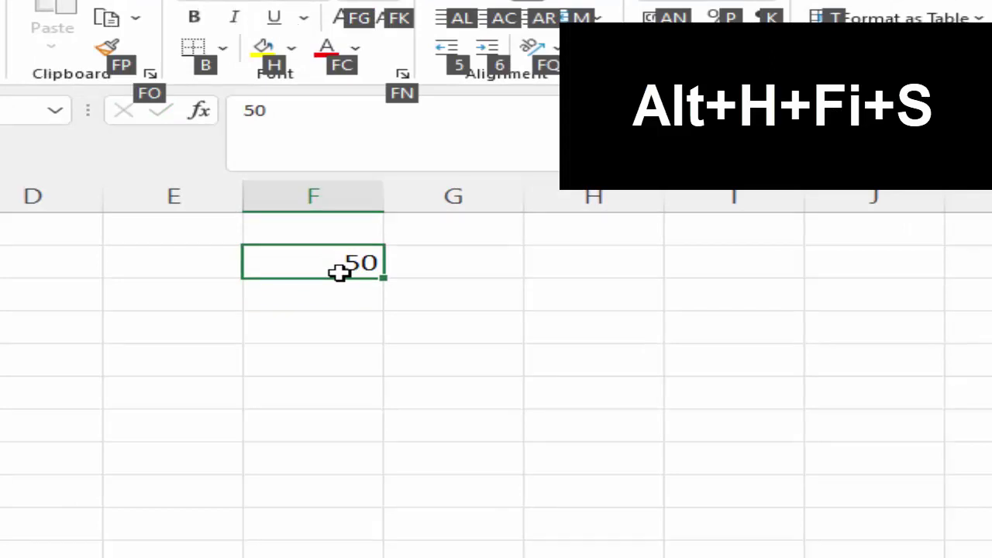
key(f)
key(i)
key(s)
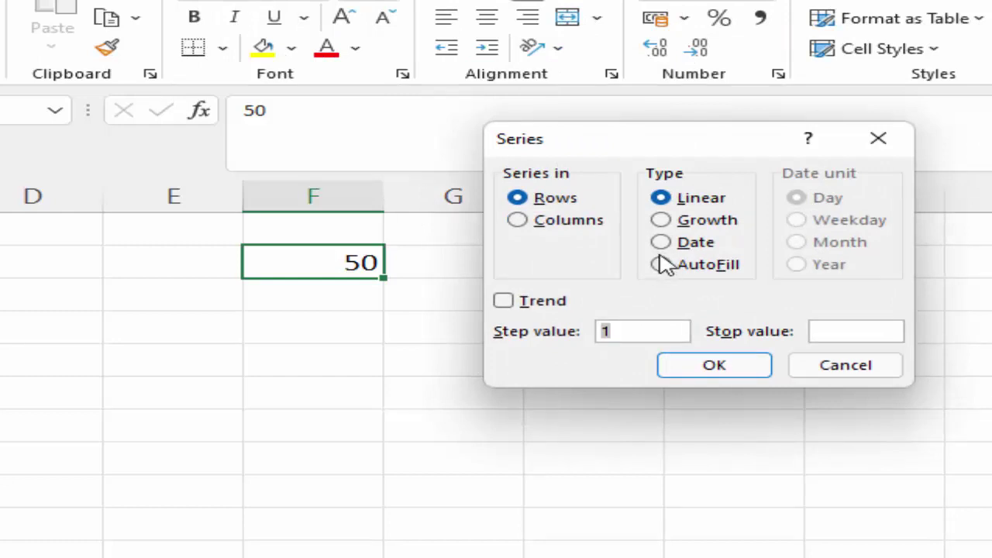
click(824, 328)
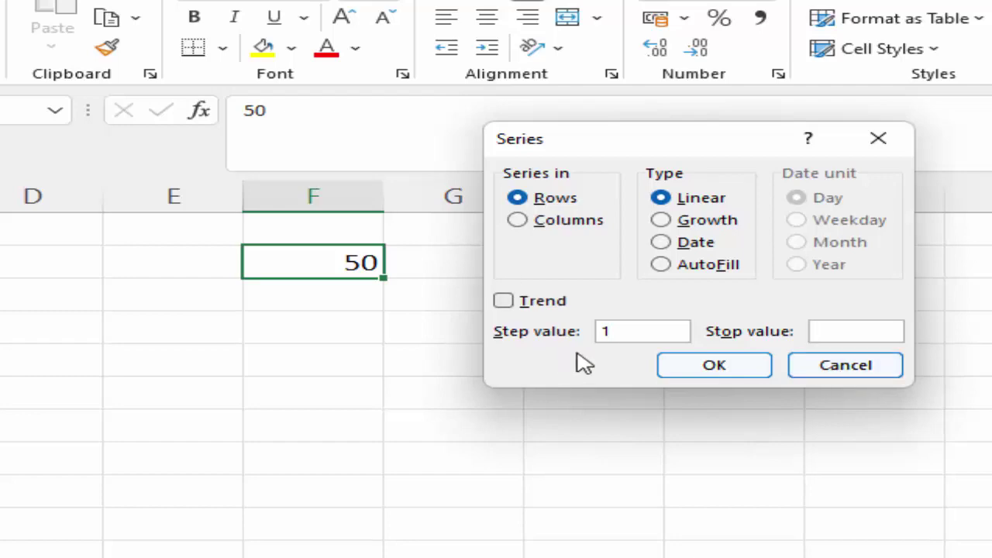
click(656, 329)
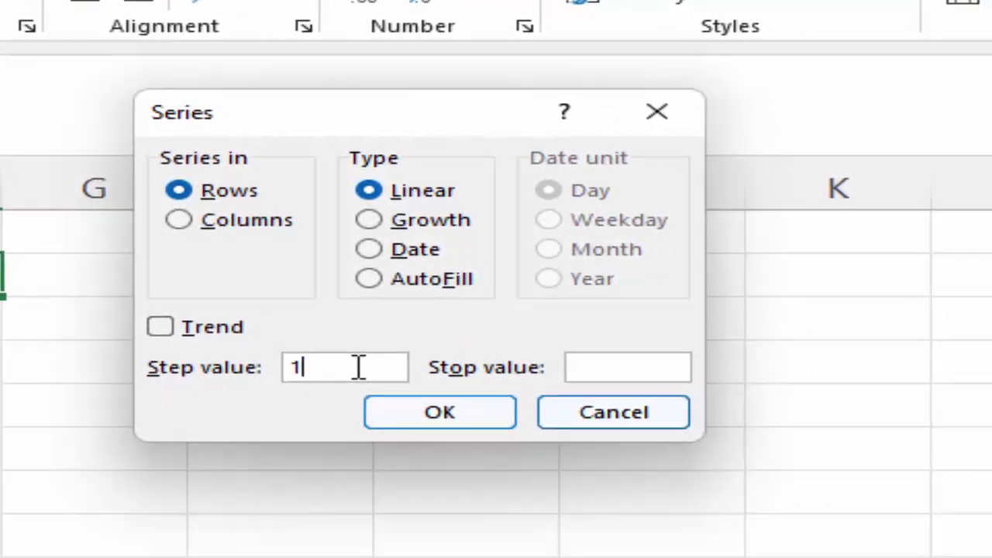
key(BackSpace)
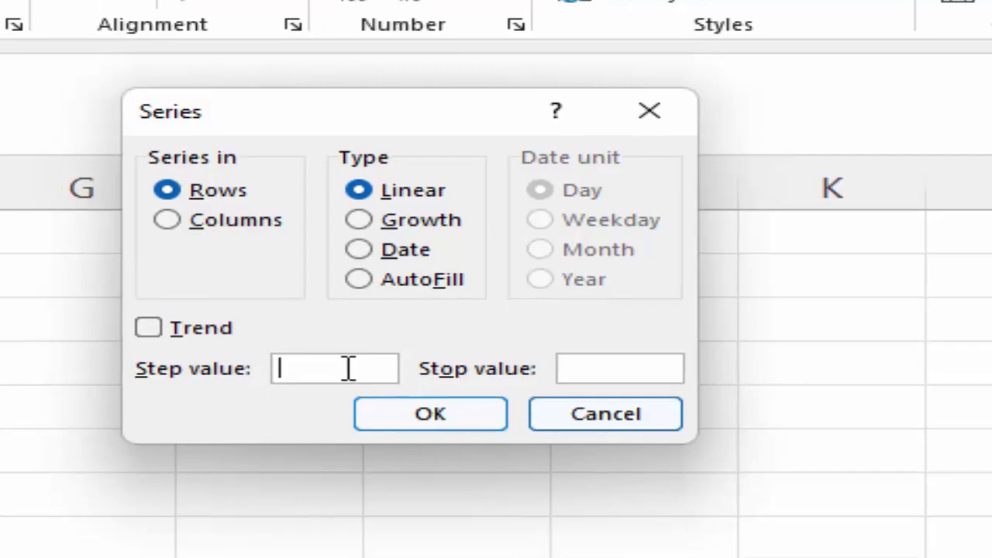
text(50)
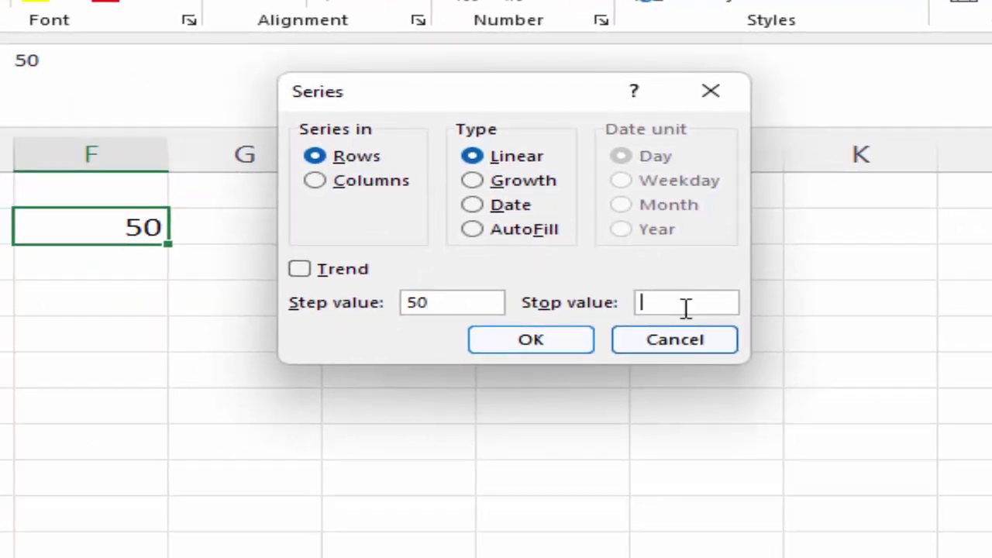
text(2000)
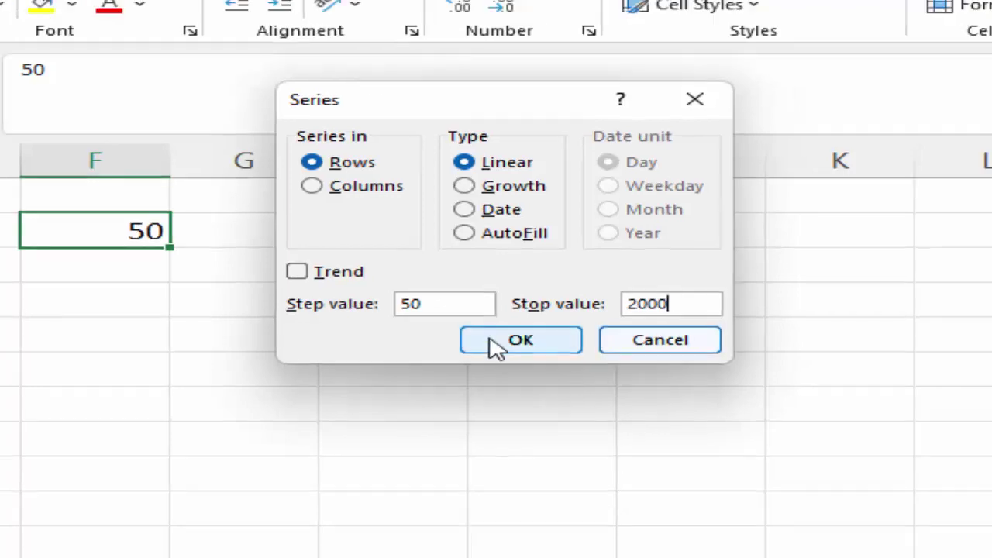
click(500, 340)
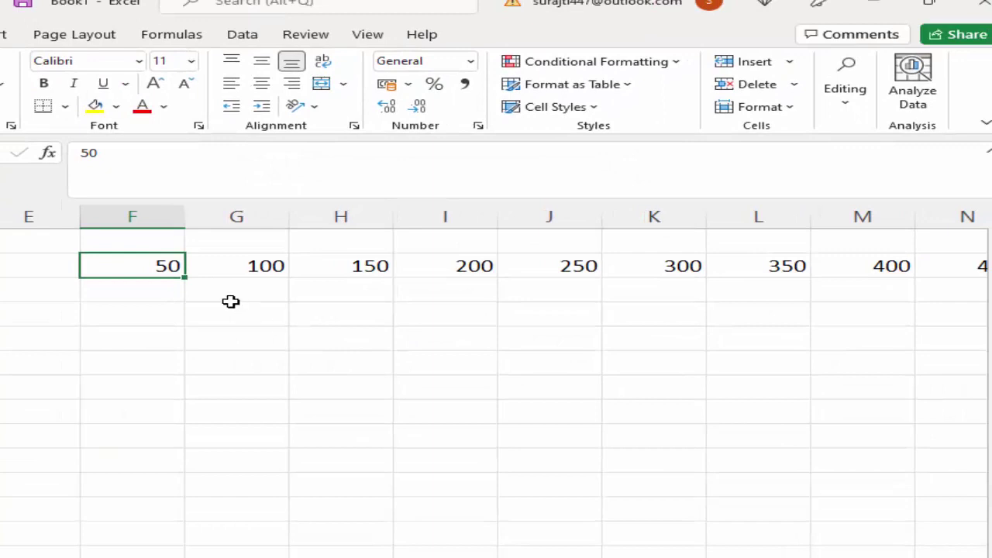